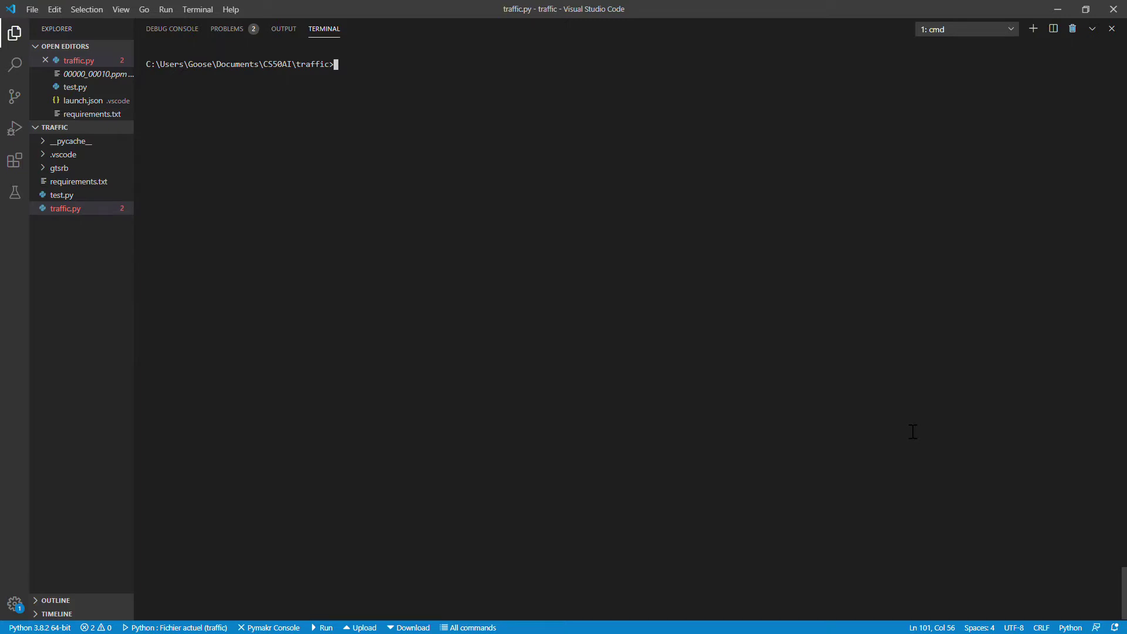
pyautogui.write('py')
pyautogui.write(' -3.7 traffic.py gtsrb')
# Step: Run py -3.7 traffic.py gtsrb and let training finish 10 epochs at 0.9762 accuracy
pyautogui.press('Return')
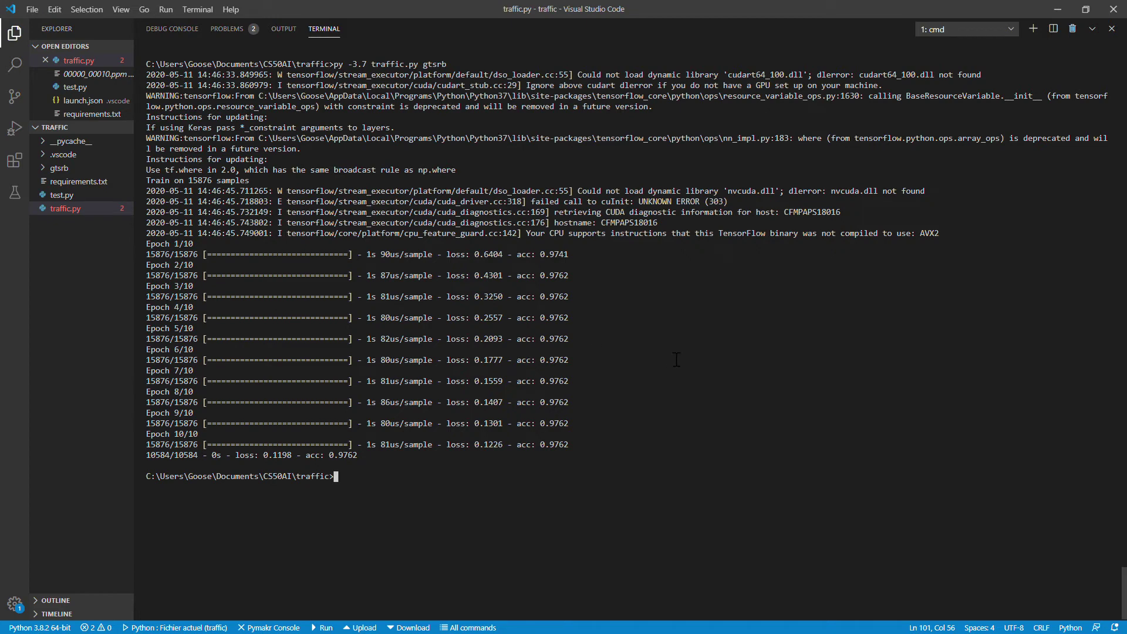
# Step: Open traffic.py and review the model's optimizer, loss function and layer list
pyautogui.click(120, 210)
pyautogui.doubleClick(109, 213)
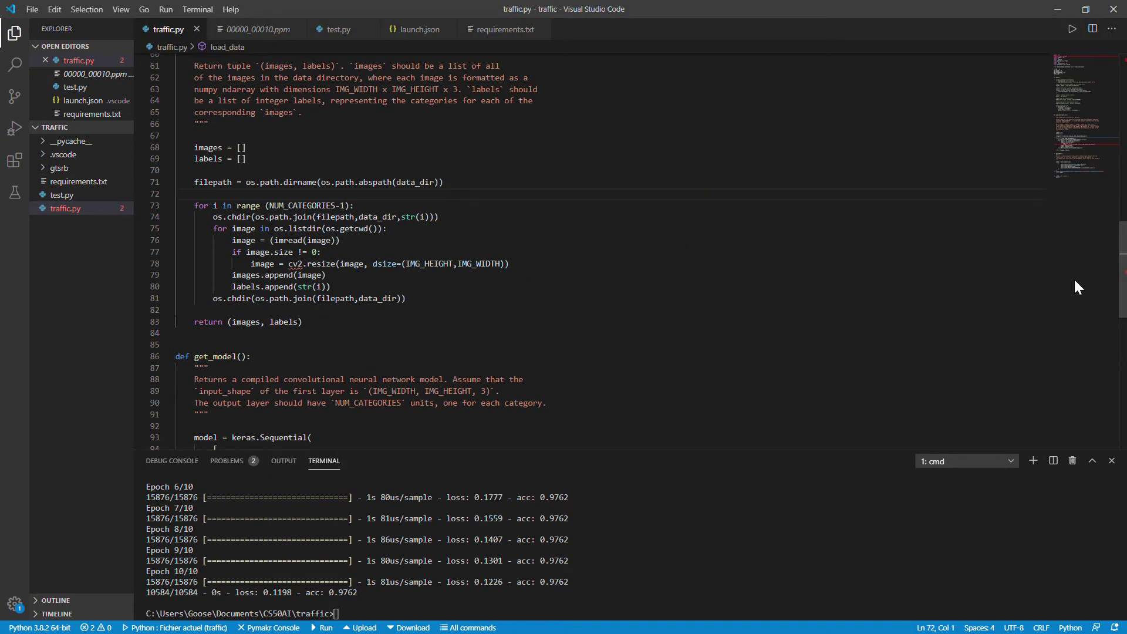
pyautogui.moveTo(1124, 277); pyautogui.dragTo(1124, 311)
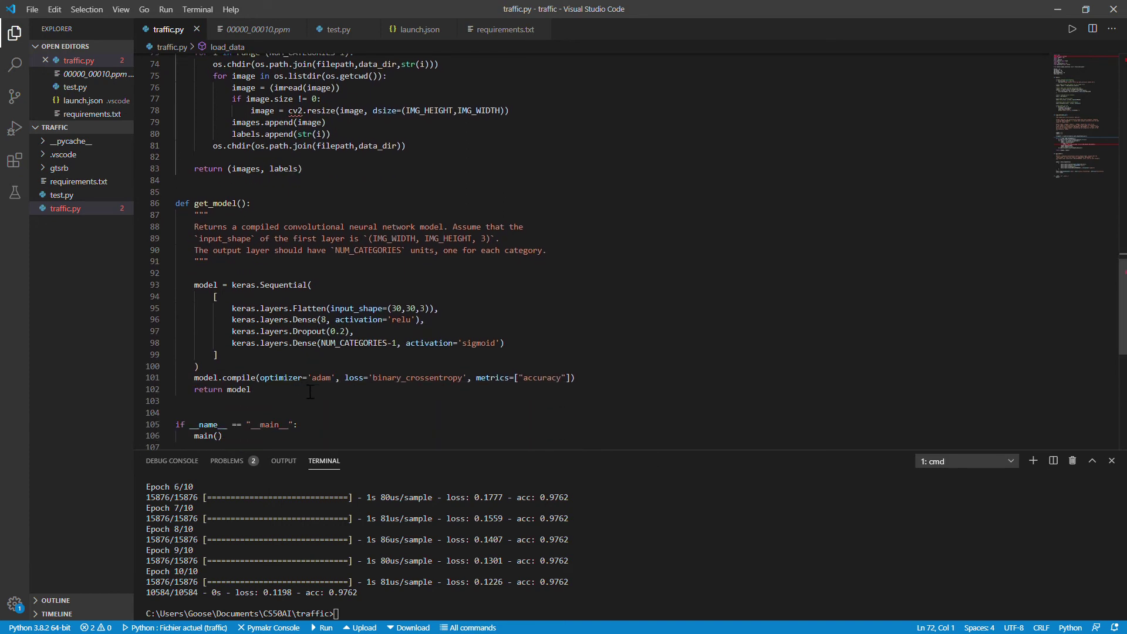
pyautogui.click(325, 381)
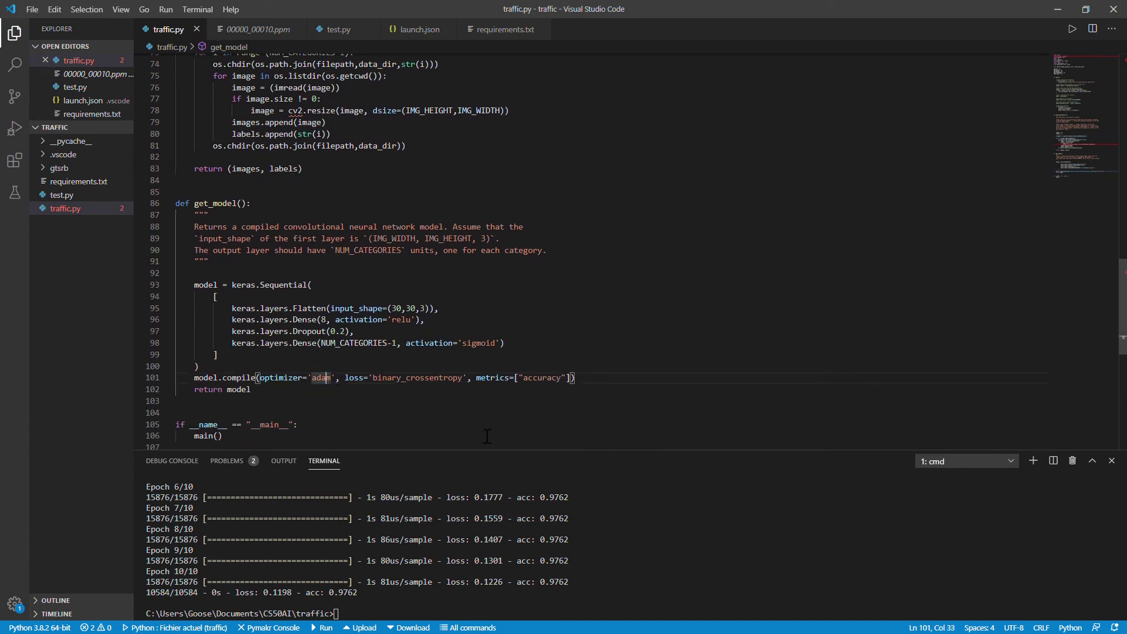
pyautogui.click(444, 377)
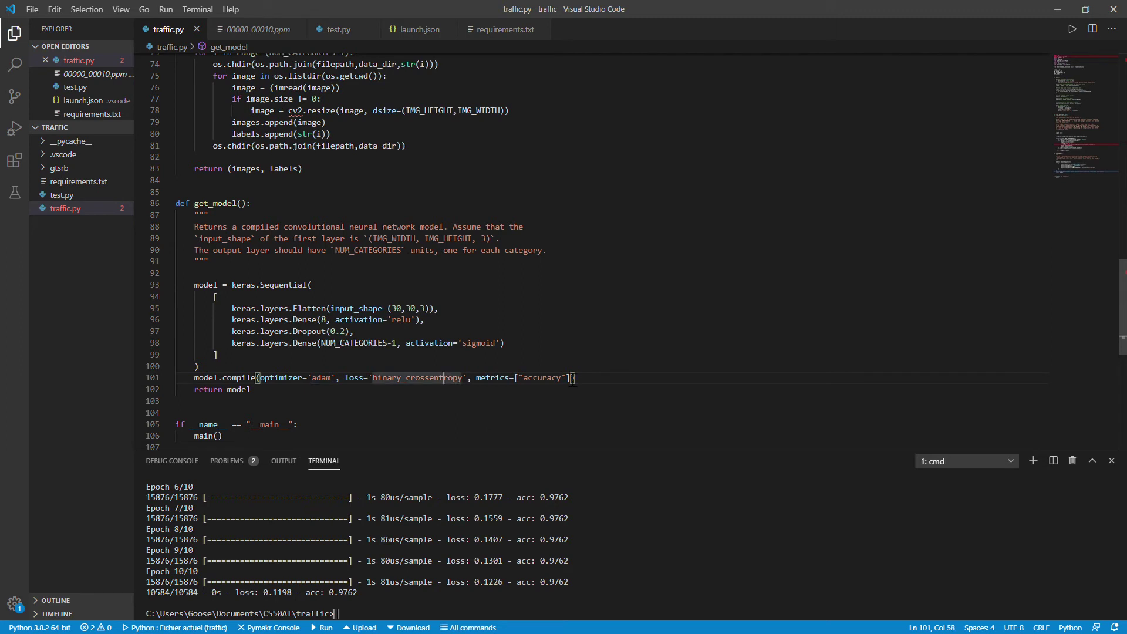
pyautogui.press('Up')
pyautogui.press('Up')
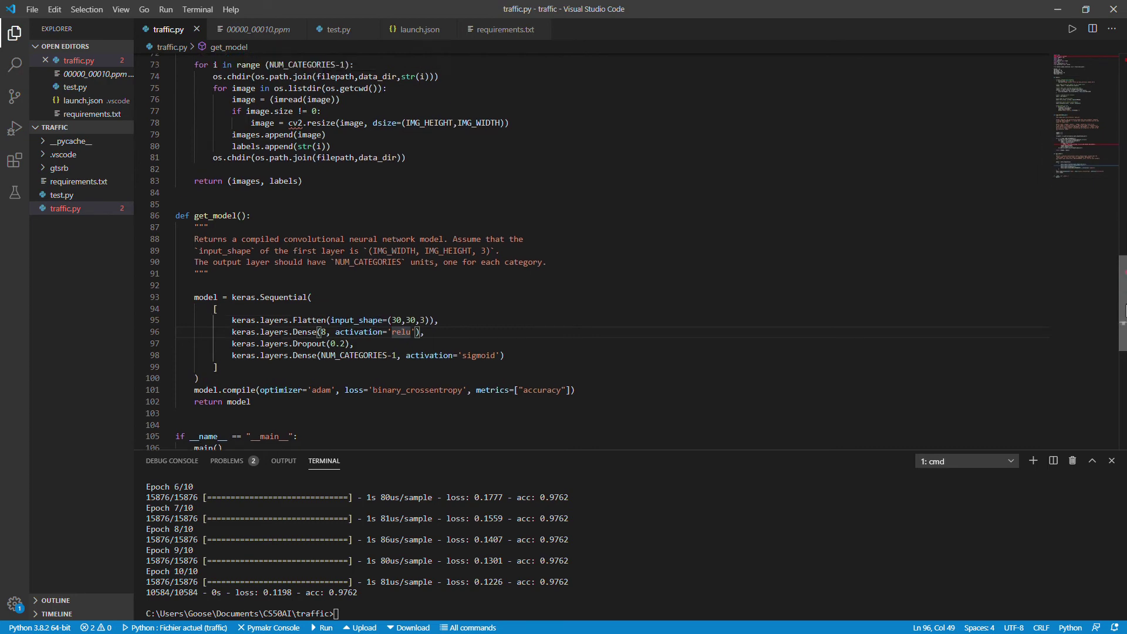
pyautogui.moveTo(1125, 316); pyautogui.dragTo(1126, 268)
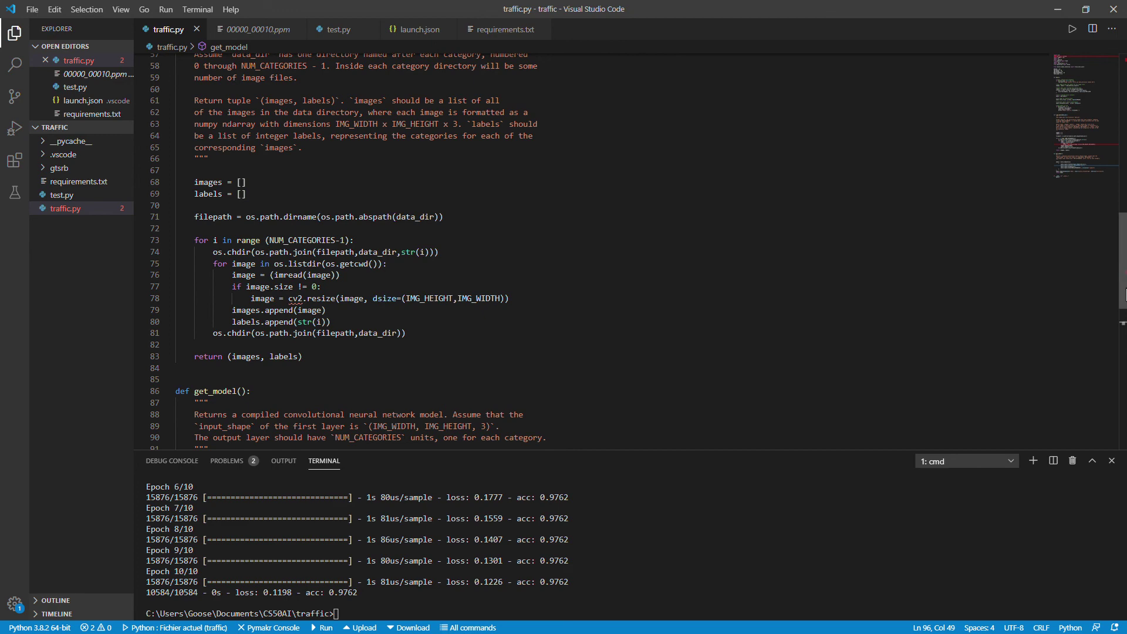
pyautogui.moveTo(1125, 295); pyautogui.dragTo(1124, 220)
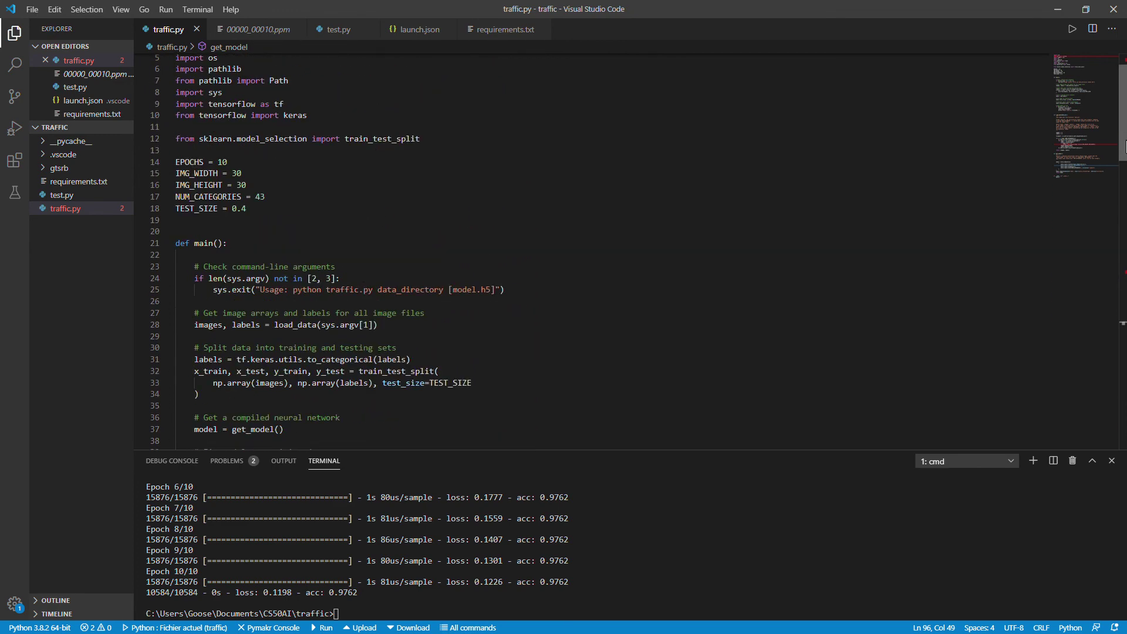
pyautogui.moveTo(1124, 220); pyautogui.dragTo(1095, 333)
pyautogui.scroll(-8, 1095, 325)
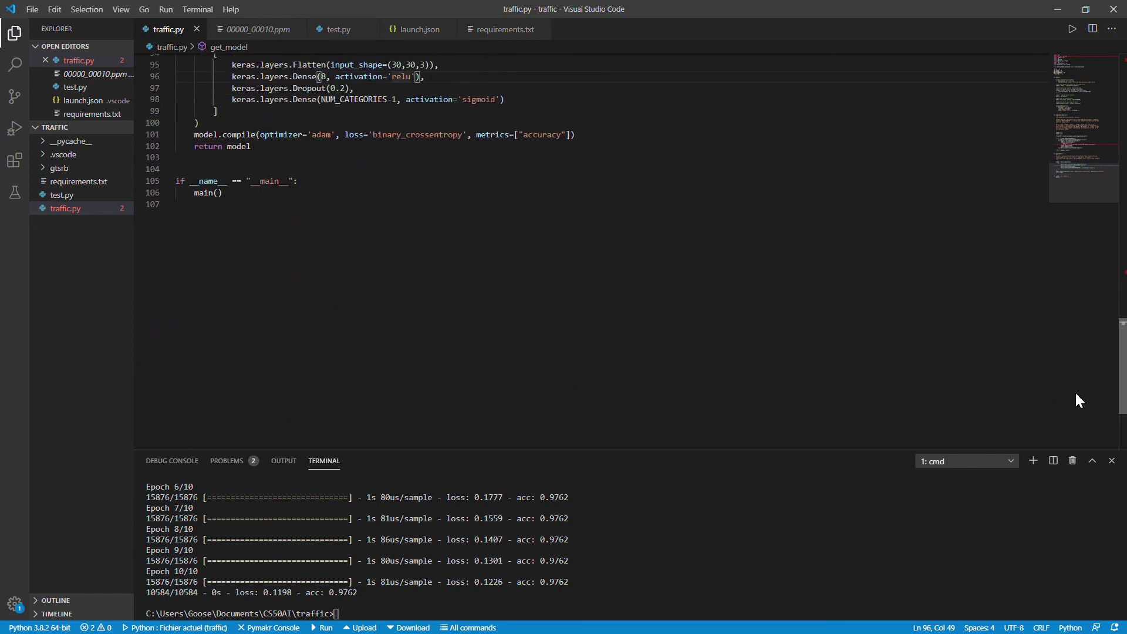
pyautogui.scroll(6, 1076, 391)
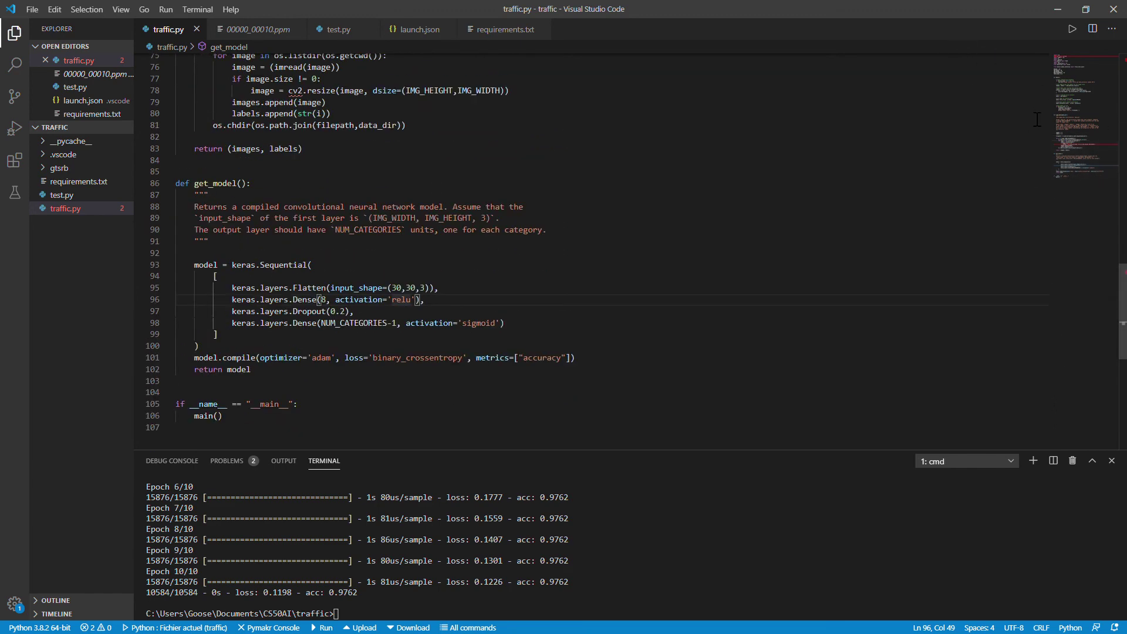